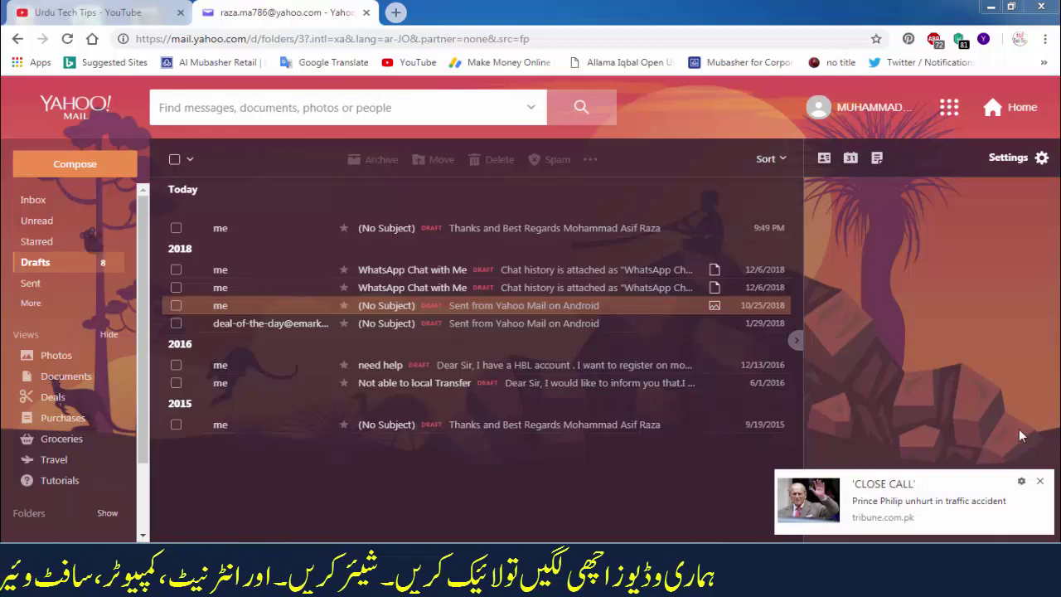
Dismiss the news notification and open the mail settings for writing email
left_click(1039, 480)
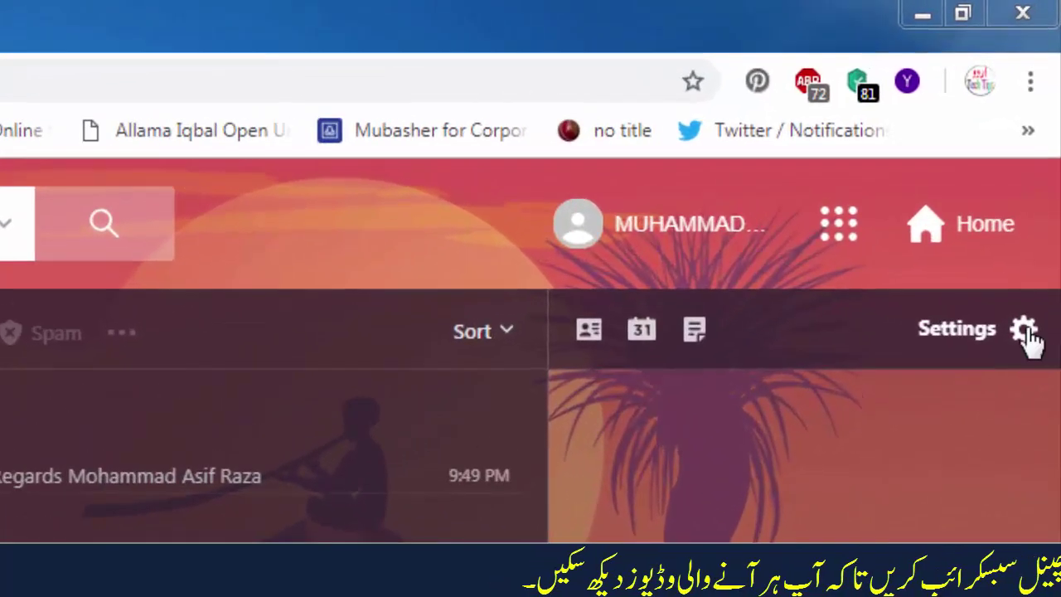
left_click(1027, 332)
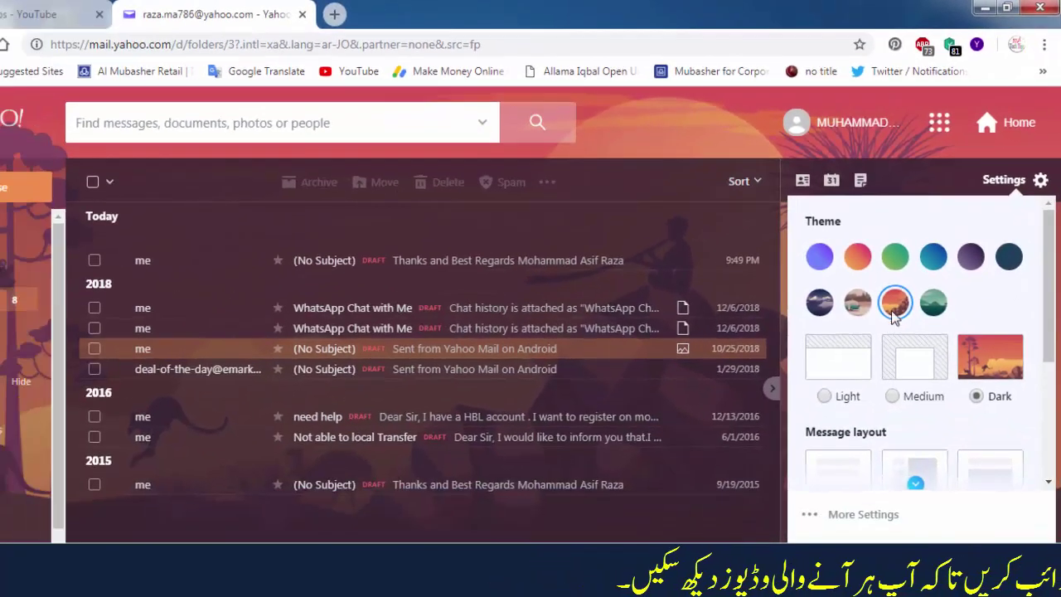
left_click(859, 515)
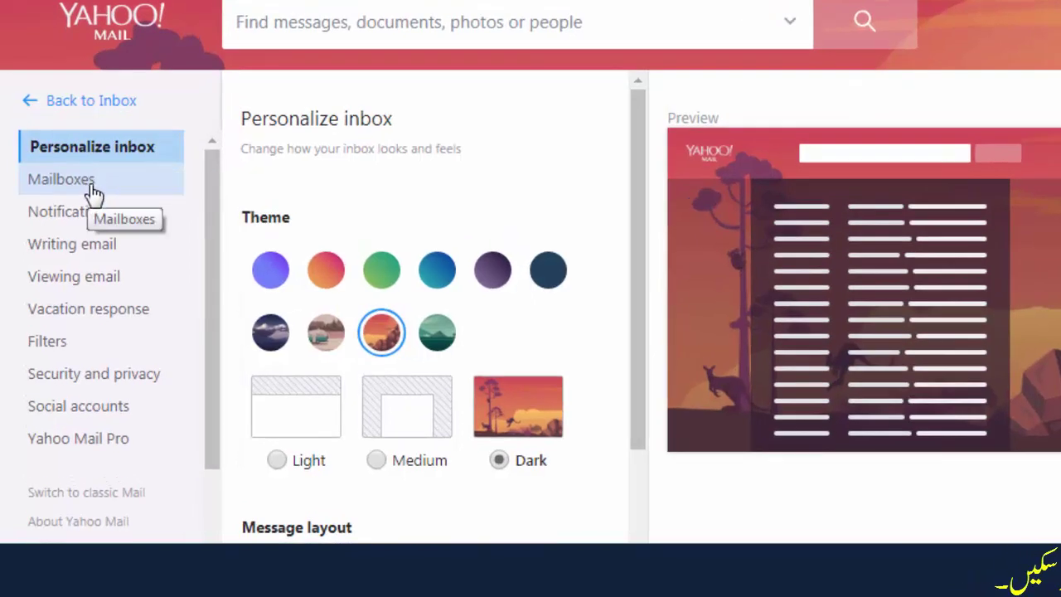
left_click(87, 252)
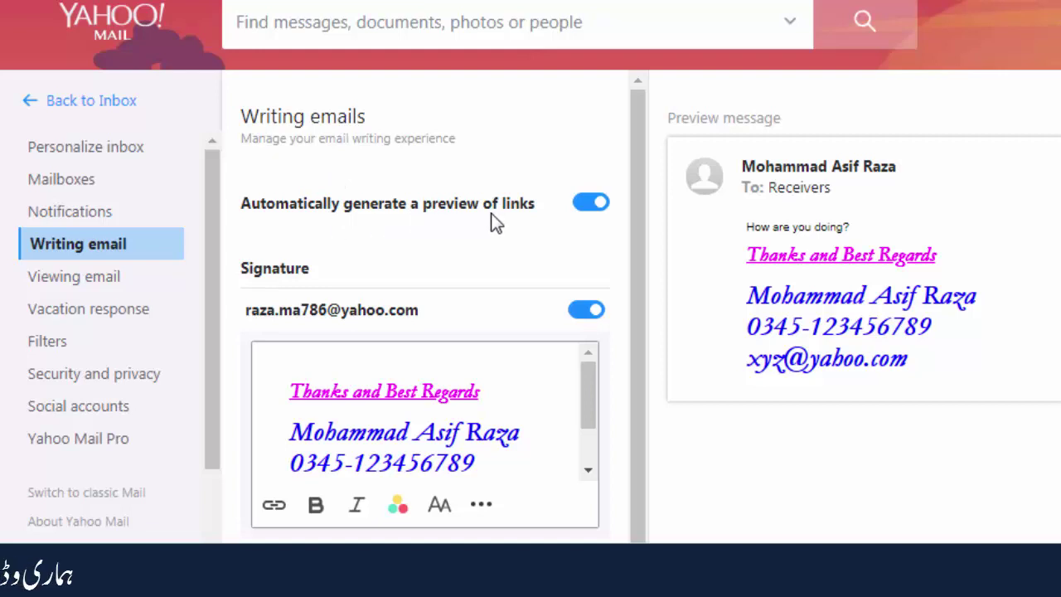
Switch the automatic link preview and the account's signature off and back on
left_click(598, 205)
left_click(599, 209)
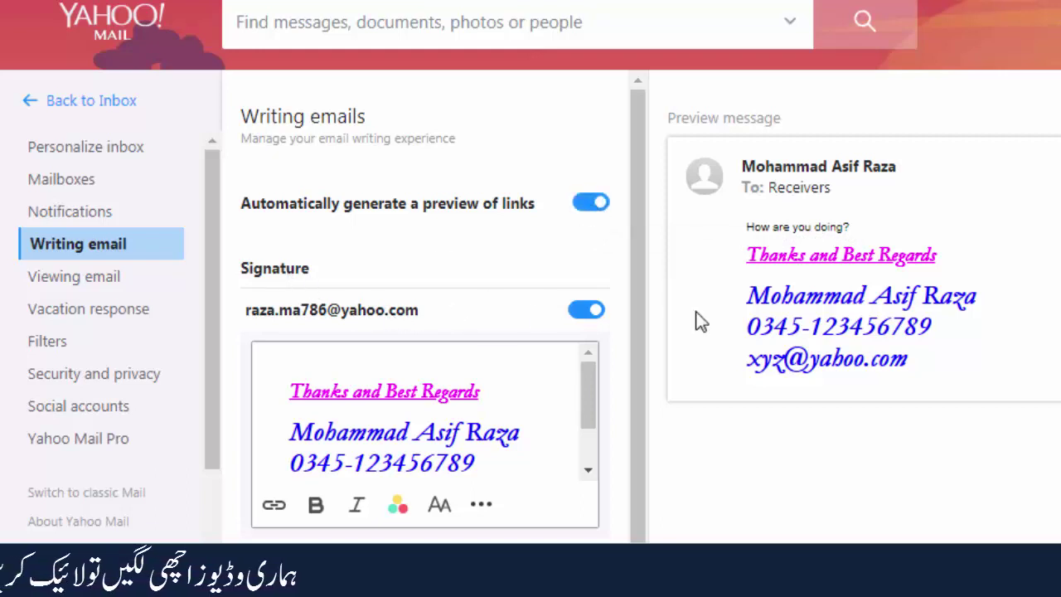
left_click(585, 311)
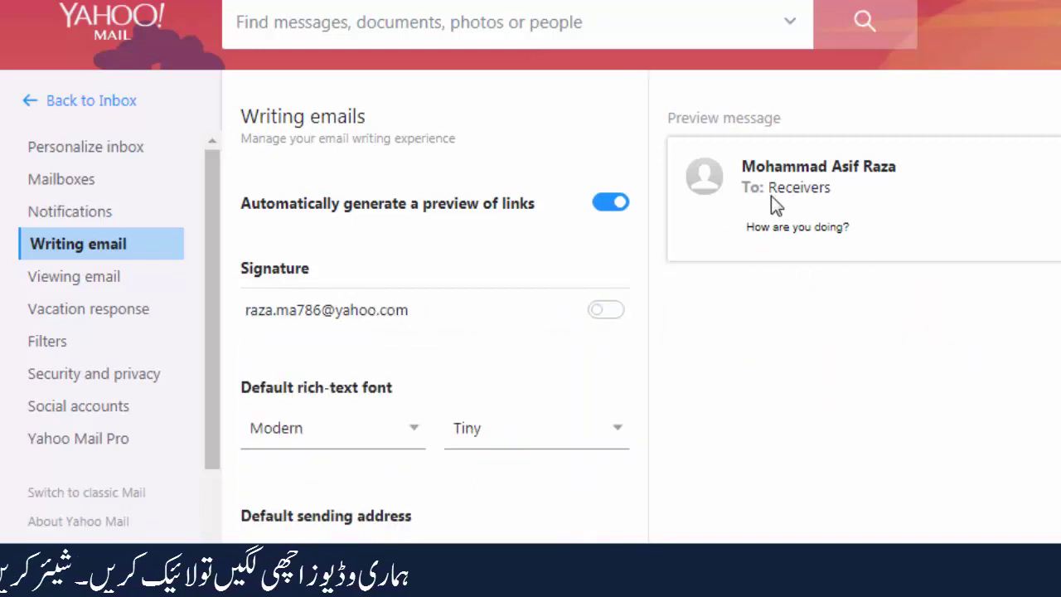
left_click(600, 311)
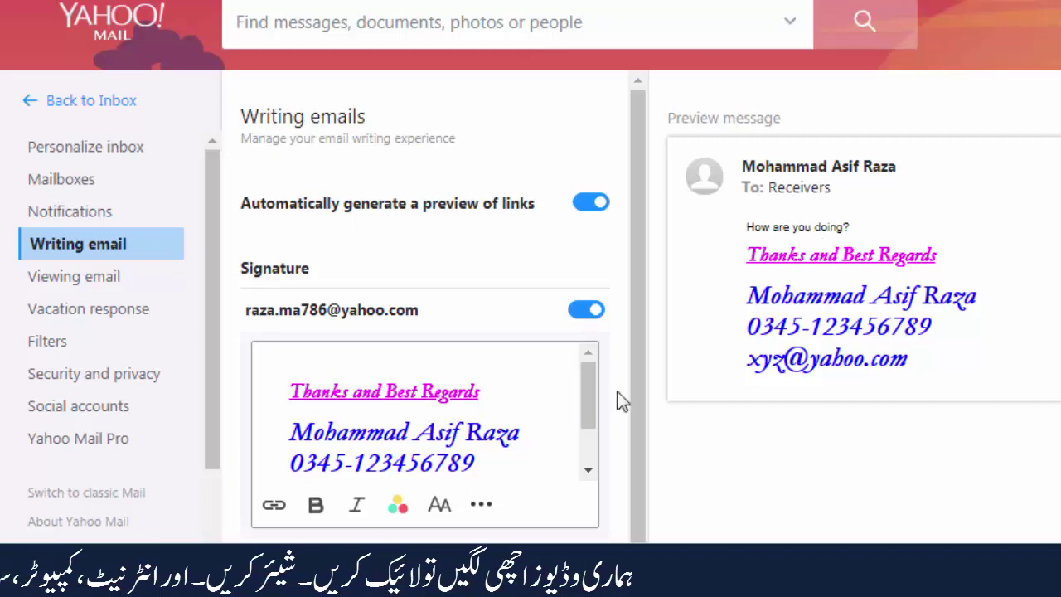
Examine the signature's "Thanks and Best Regards" line, name line and phone number line by highlighting each one
mouse_move(587, 397)
left_mouse_down()
mouse_move(590, 445)
mouse_move(595, 397)
left_mouse_up()
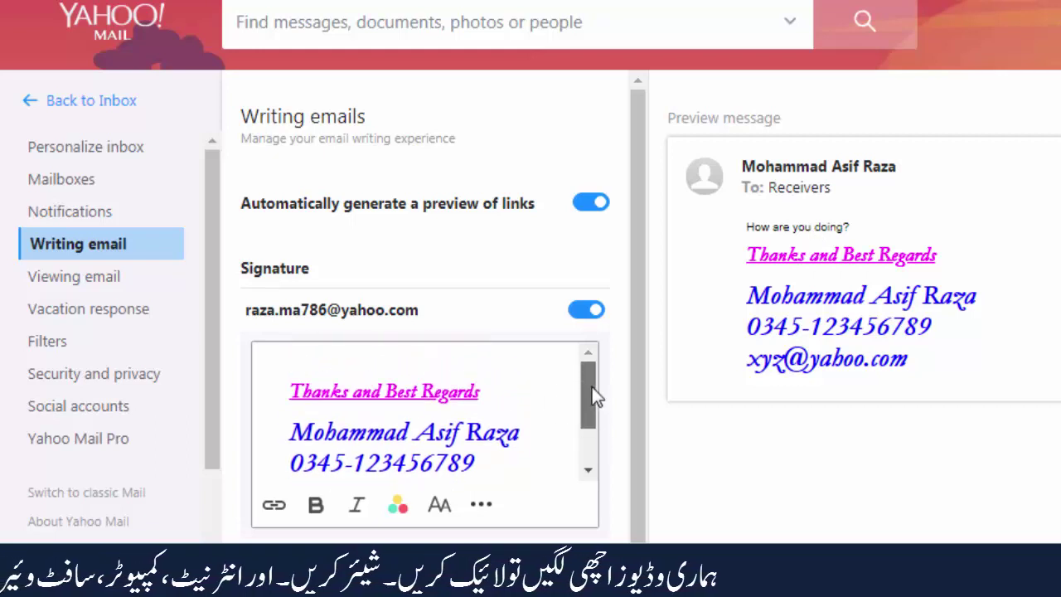
left_click(381, 401)
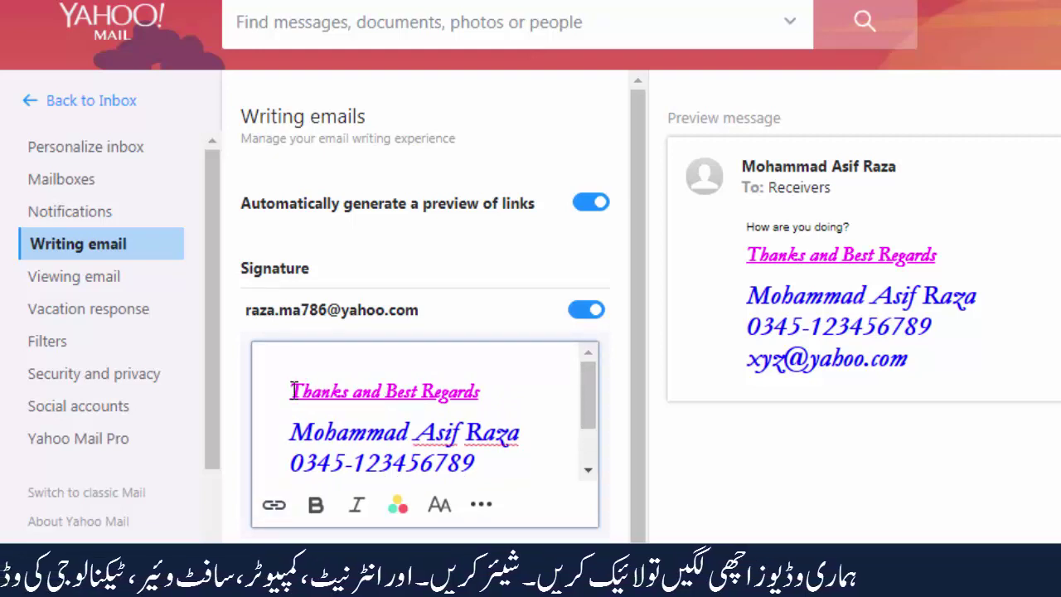
left_click_drag(292, 391, 481, 396)
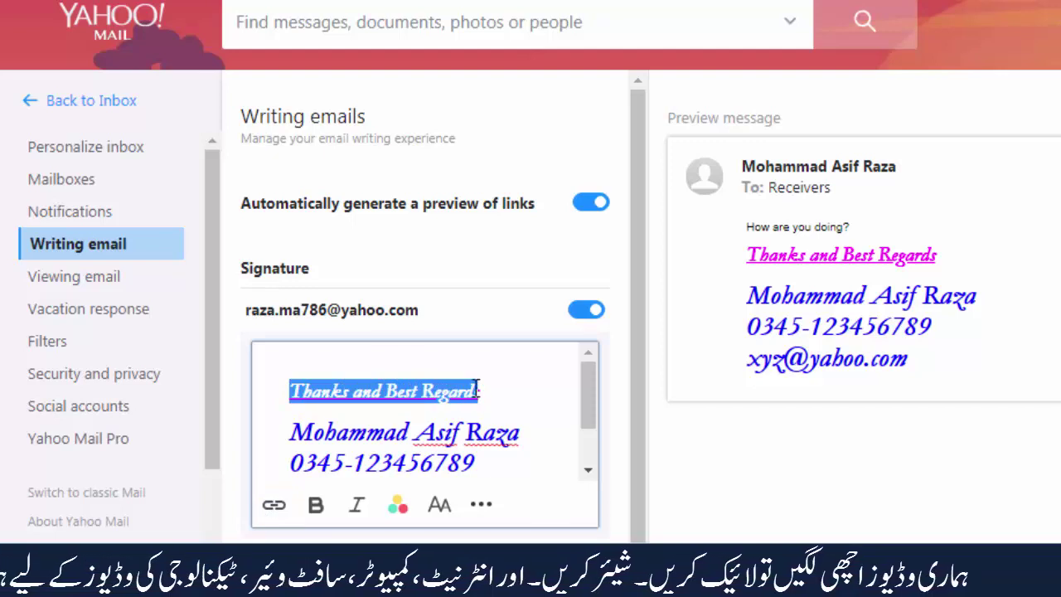
left_click(486, 397)
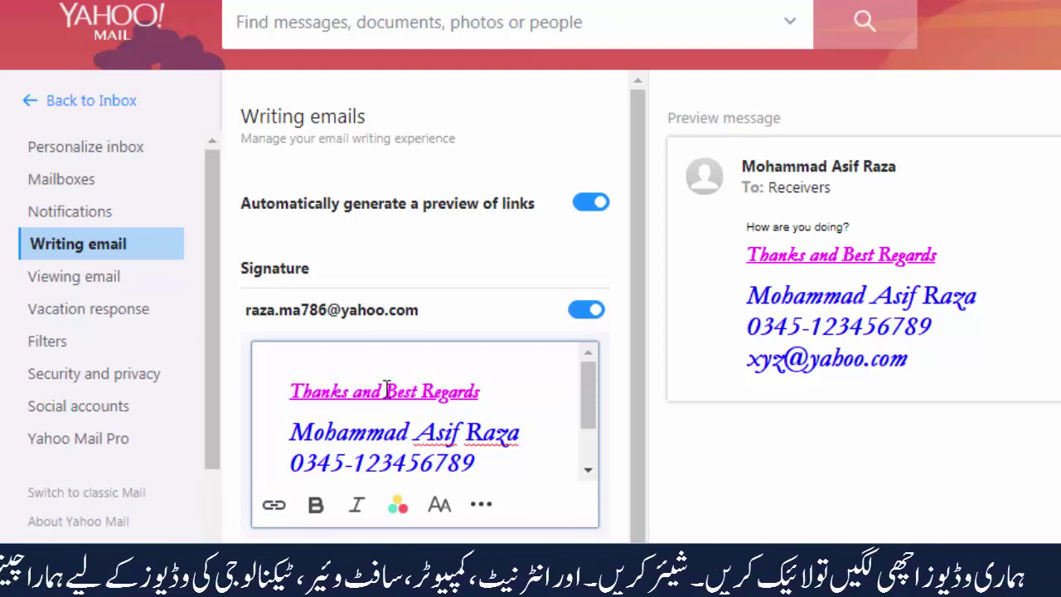
left_click_drag(290, 391, 480, 396)
left_click(507, 427)
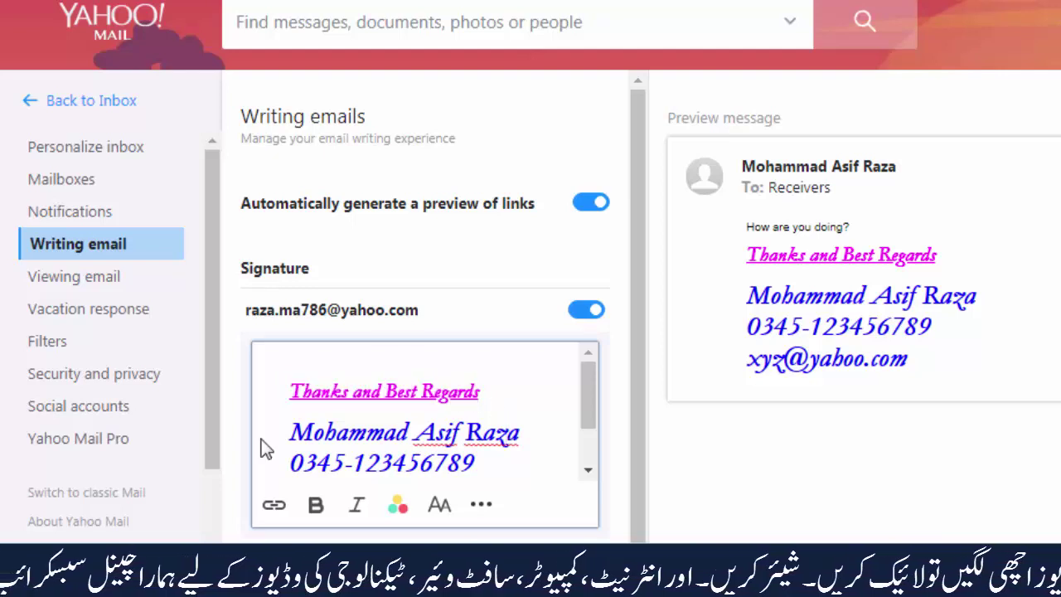
left_click_drag(291, 432, 540, 440)
left_click(530, 439)
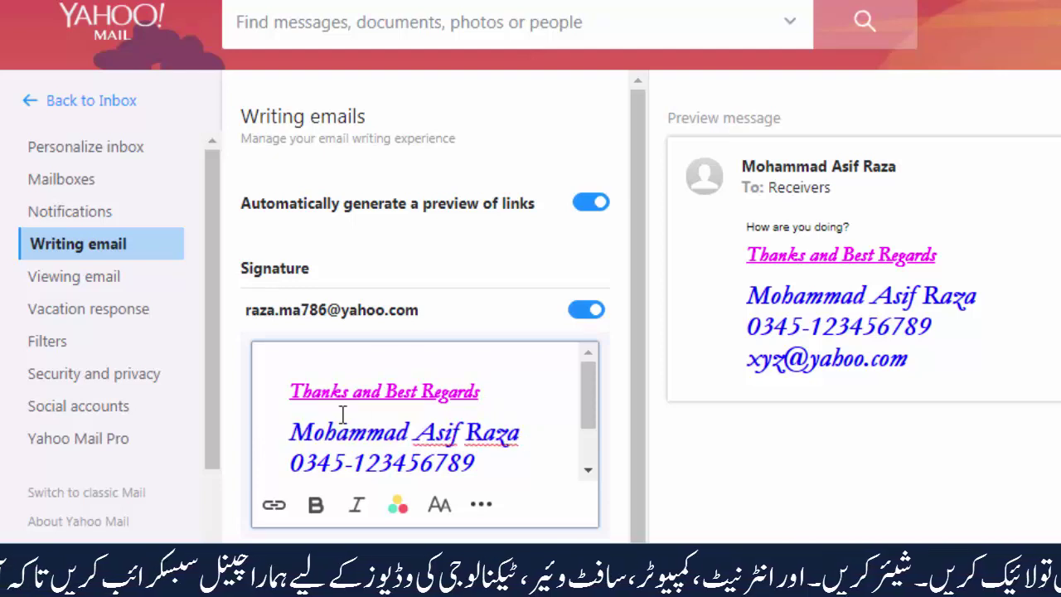
left_click_drag(286, 432, 508, 444)
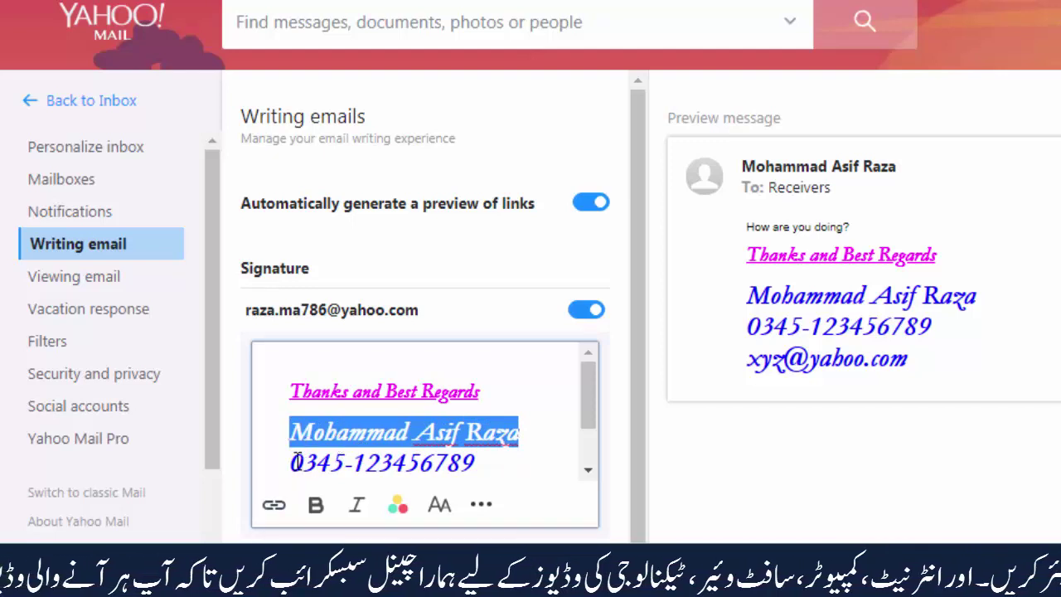
left_click_drag(290, 463, 460, 468)
left_click(382, 448)
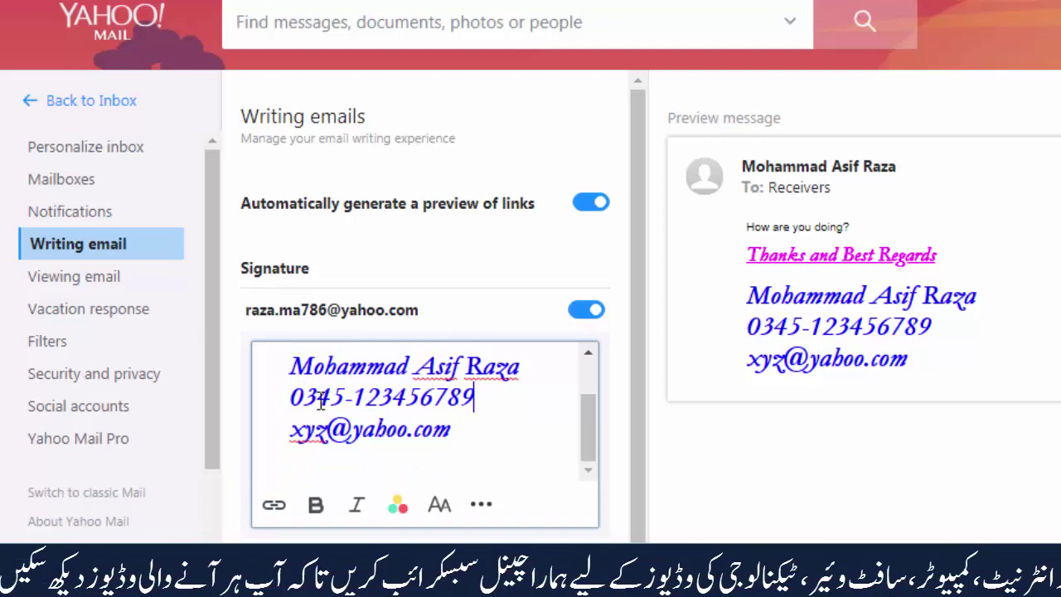
left_click_drag(285, 396, 477, 398)
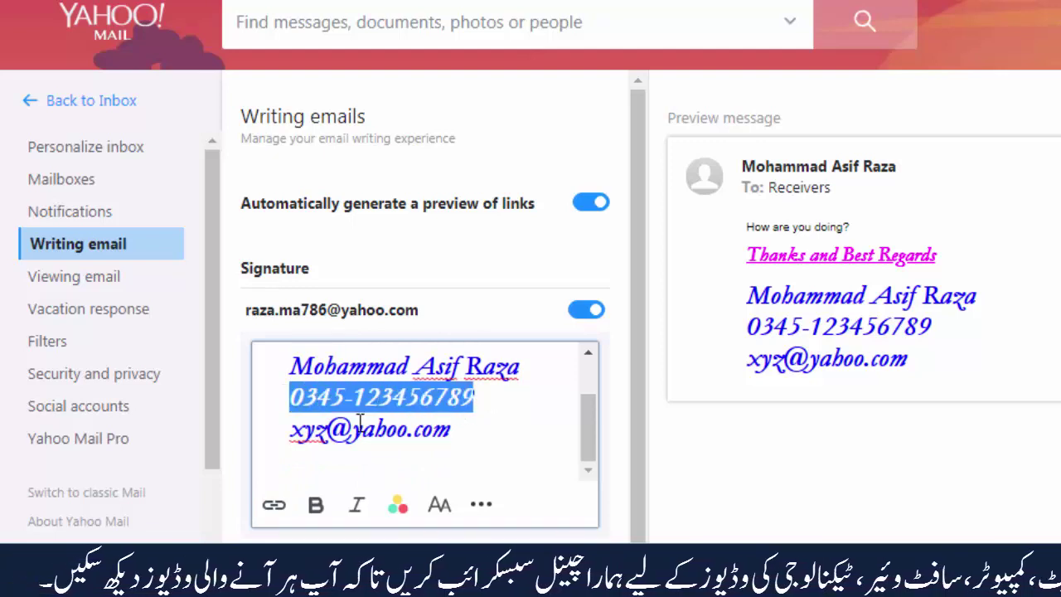
Link the signature's e-mail line to the Urdu Tech Tips YouTube videos page, using the address copied from its open browser tab
left_click_drag(290, 431, 467, 436)
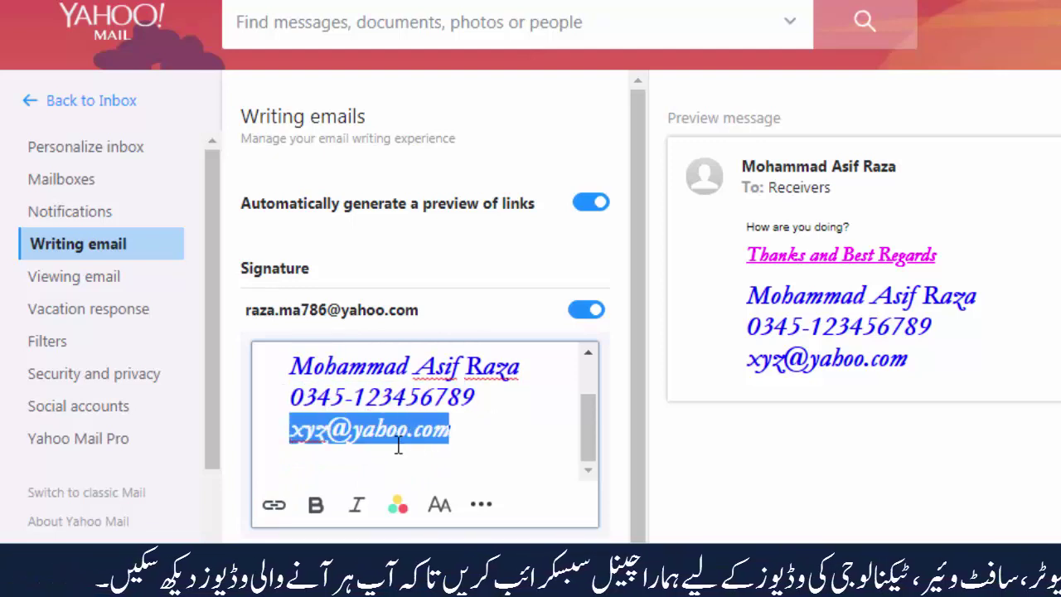
left_click(274, 508)
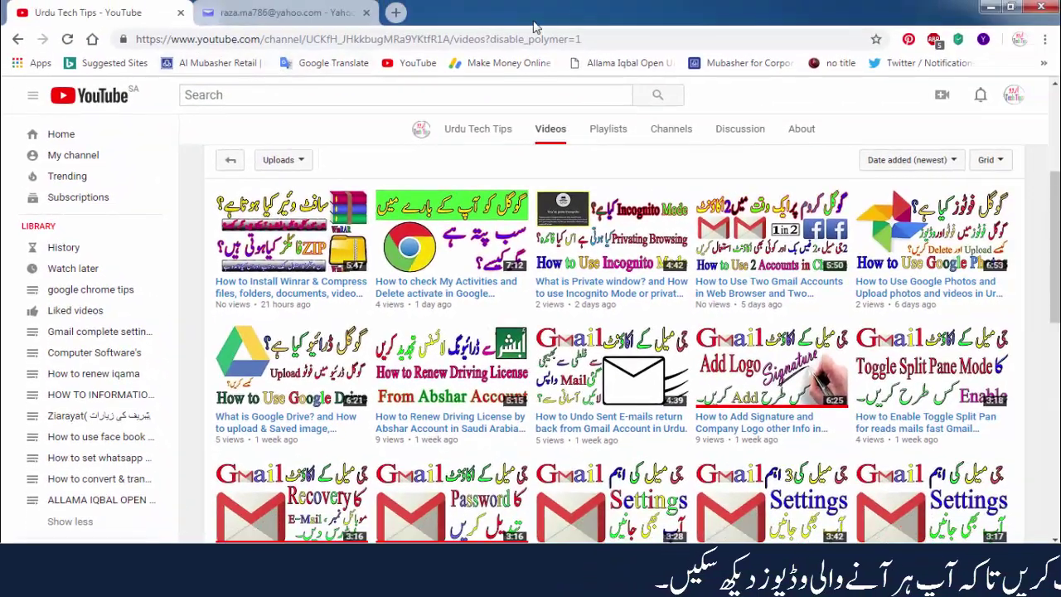
left_click_drag(584, 39, 141, 39)
right_click(160, 39)
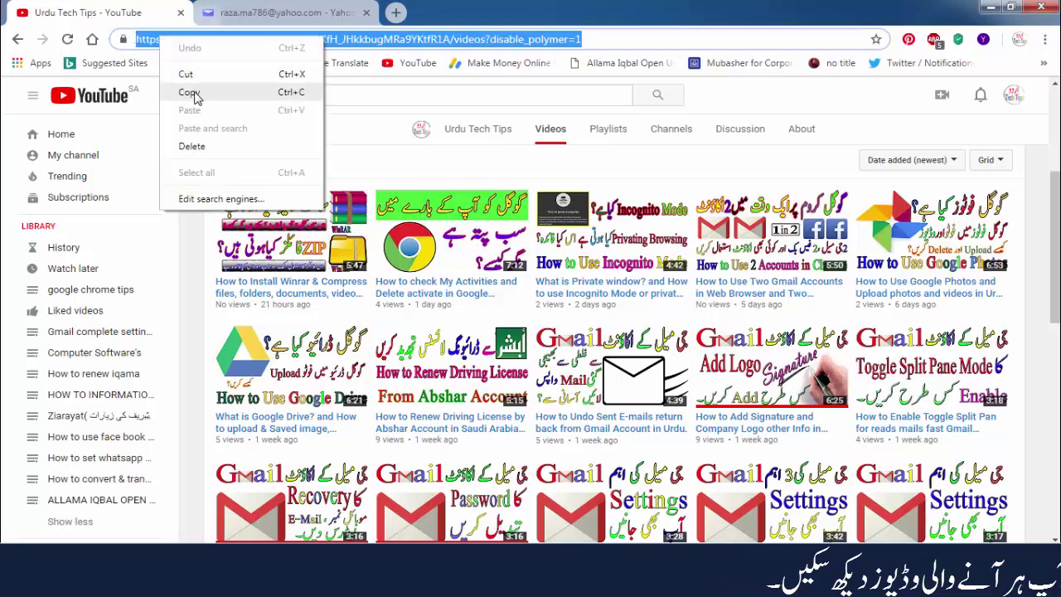
left_click(190, 91)
left_click(266, 11)
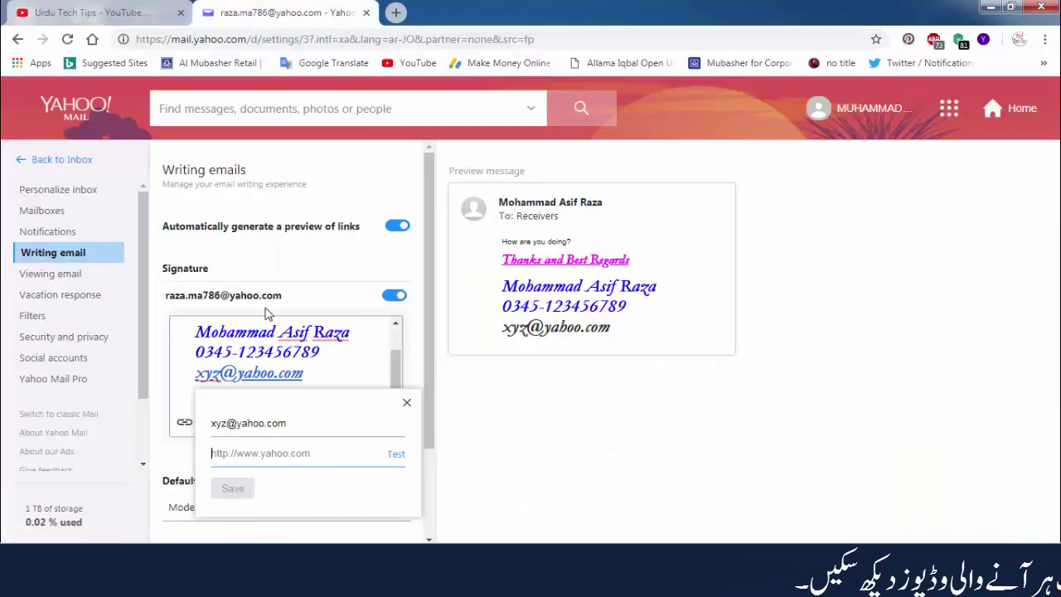
right_click(240, 459)
left_click(280, 339)
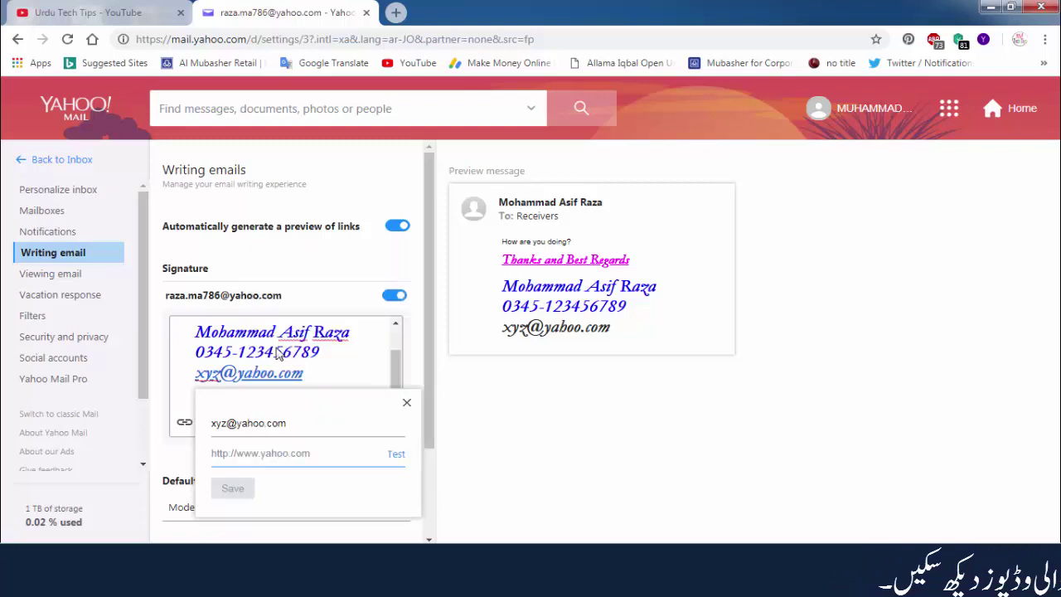
left_click(246, 490)
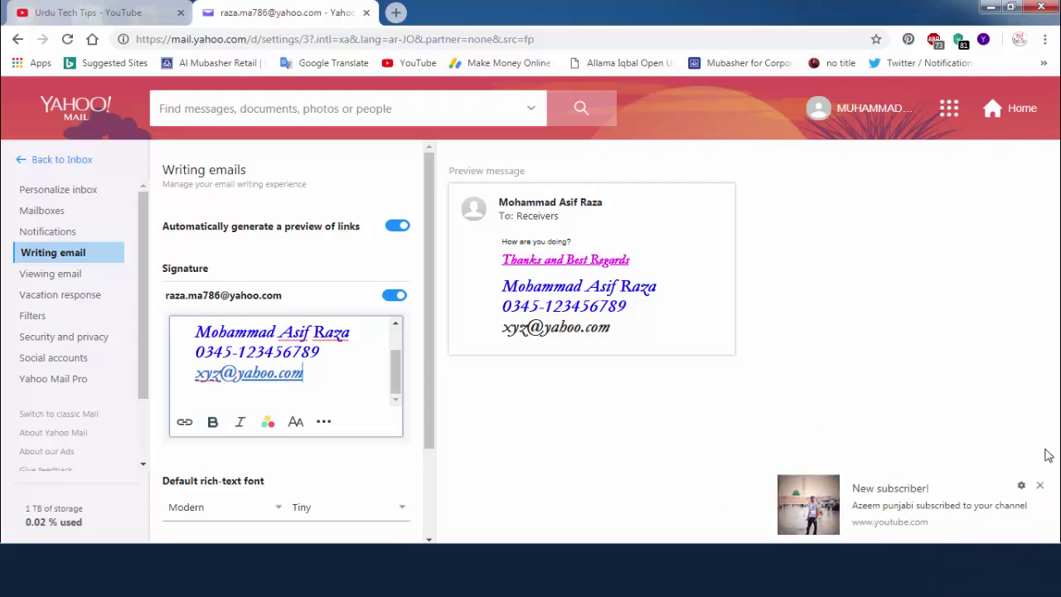
left_click(1039, 486)
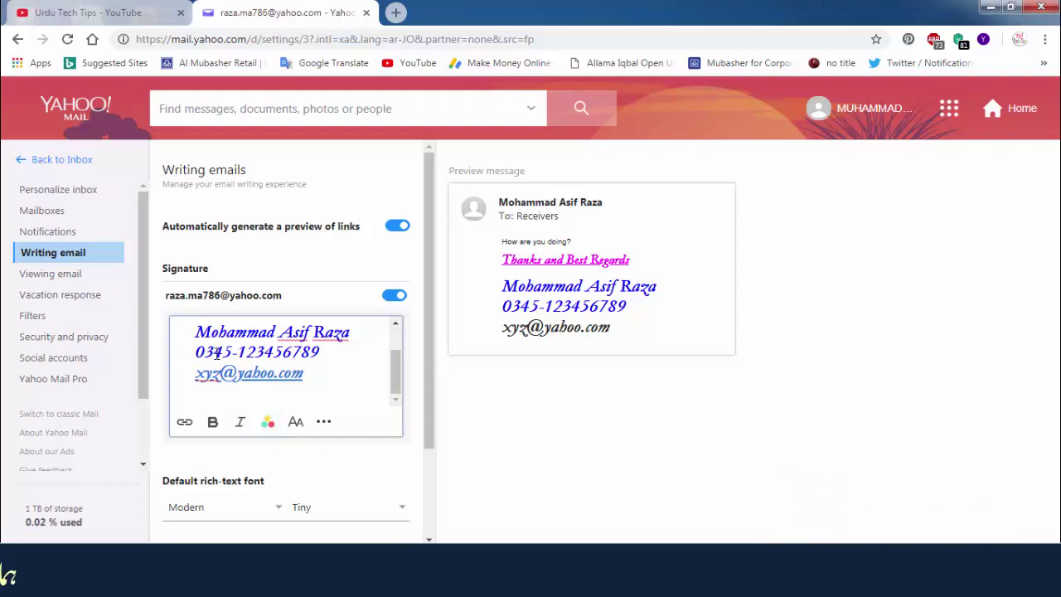
Set the text color of the first four digits of the signature's phone number to red, after trying yellow
left_click_drag(195, 351, 233, 352)
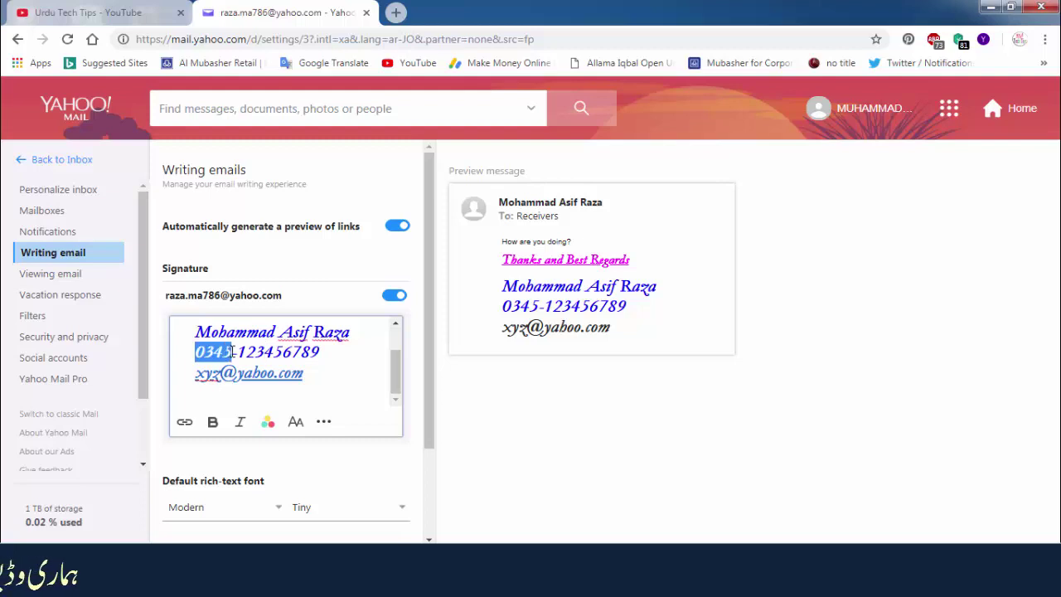
left_click(267, 422)
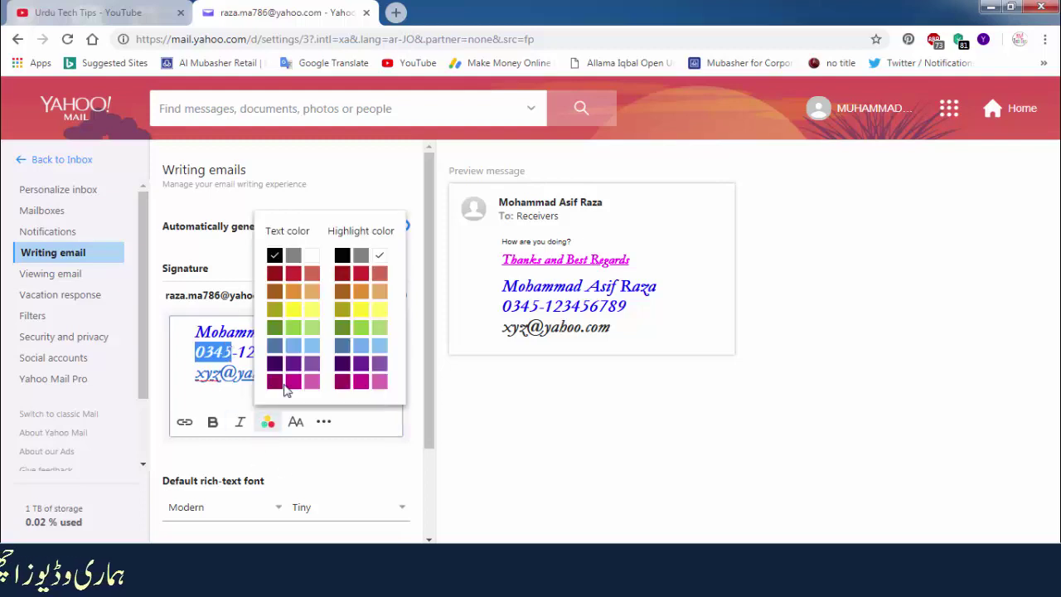
left_click(293, 309)
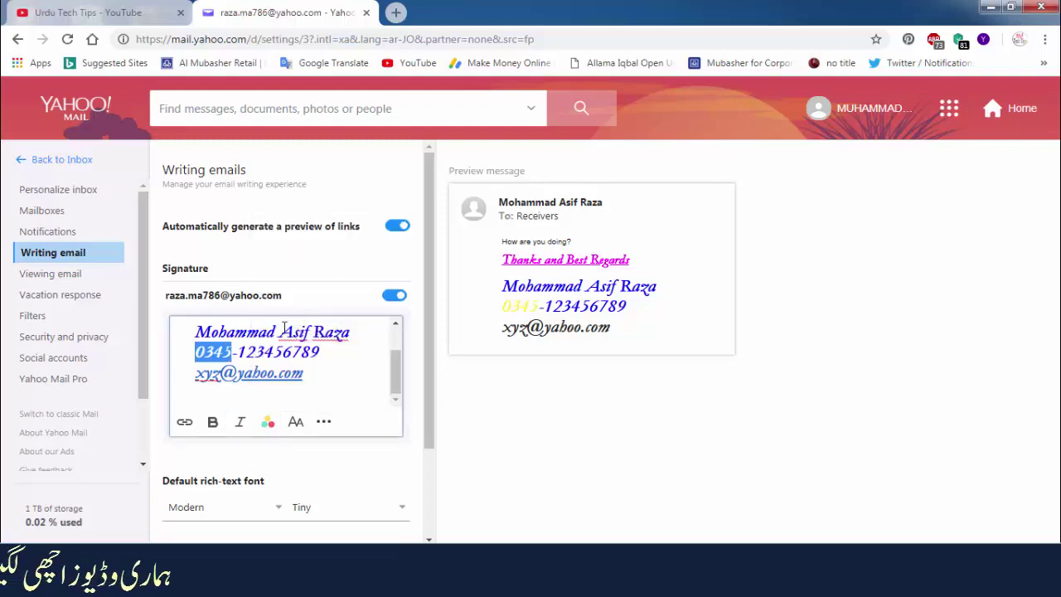
left_click(268, 422)
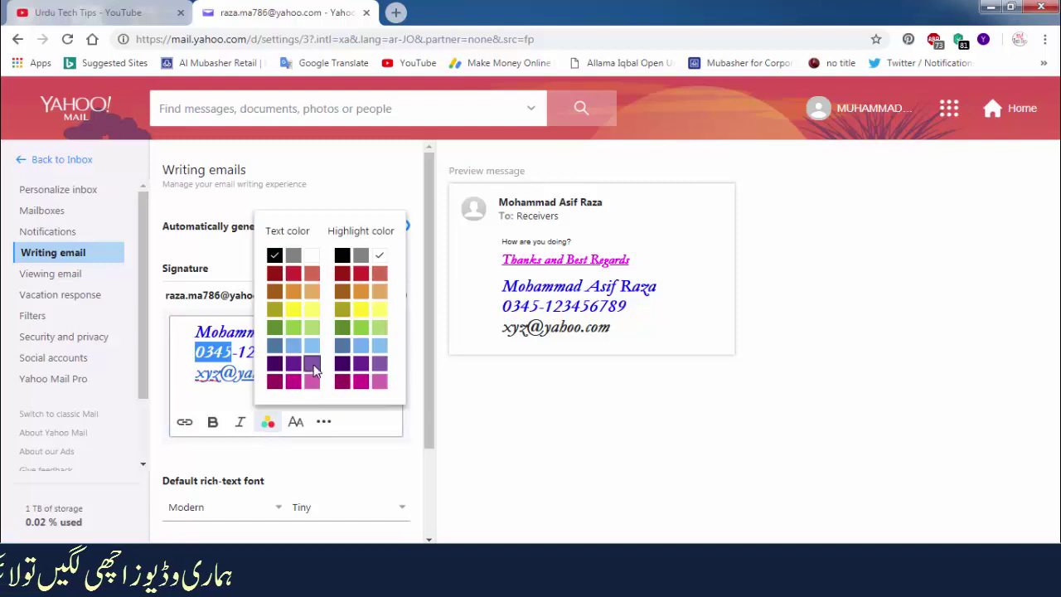
left_click(293, 274)
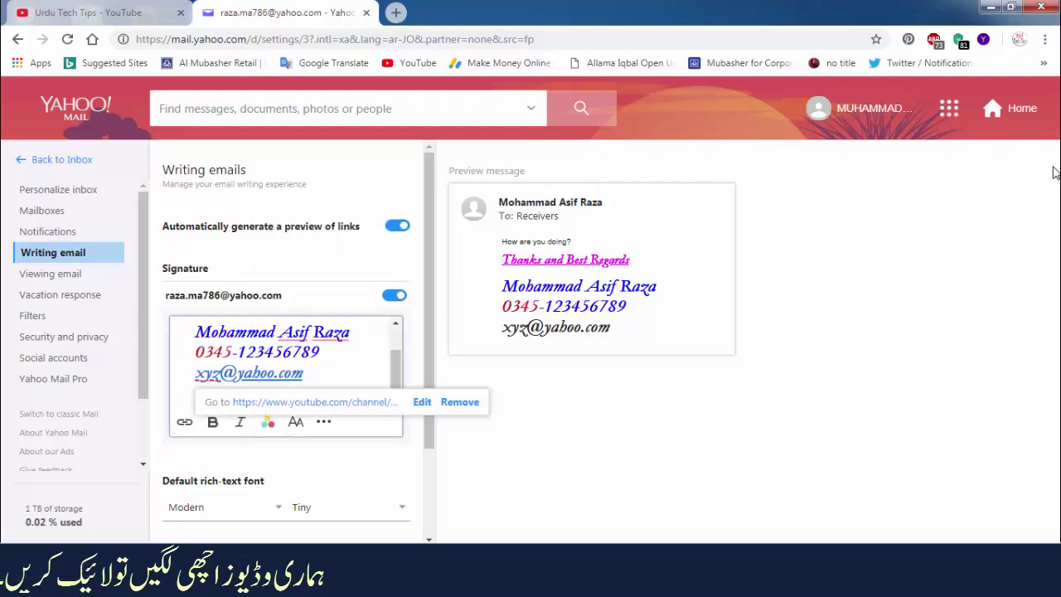
left_click(328, 357)
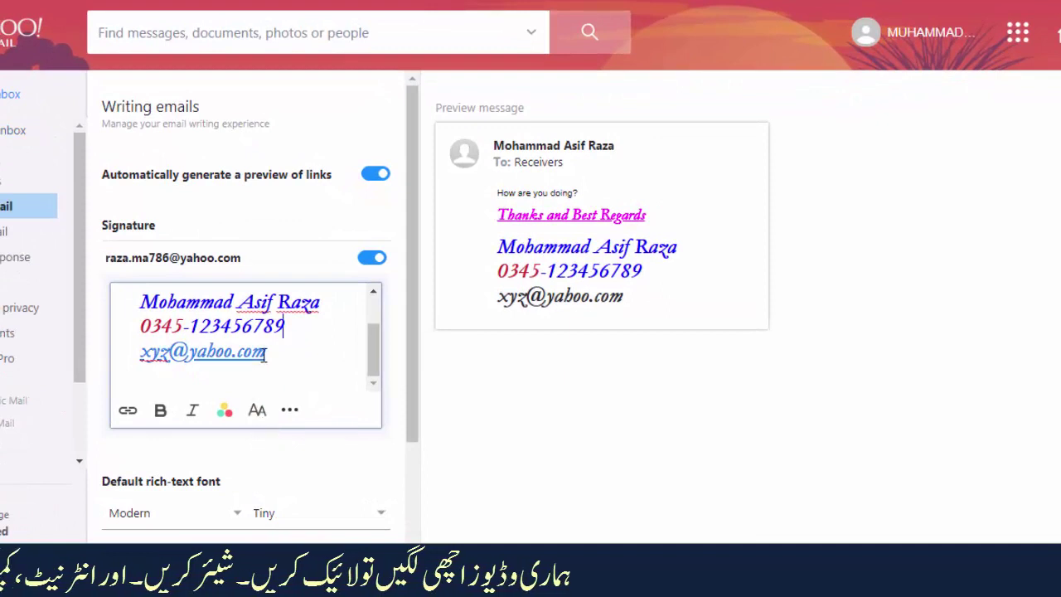
Review the signature editor's font and size choices, its additional formatting options, and the link target of the e-mail line
left_click(257, 411)
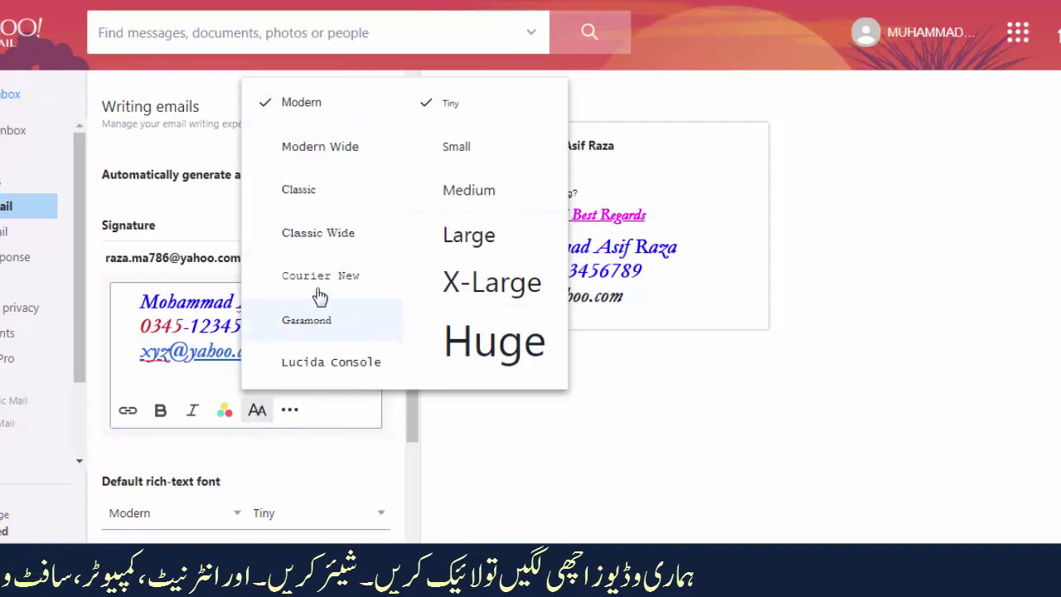
left_click(259, 403)
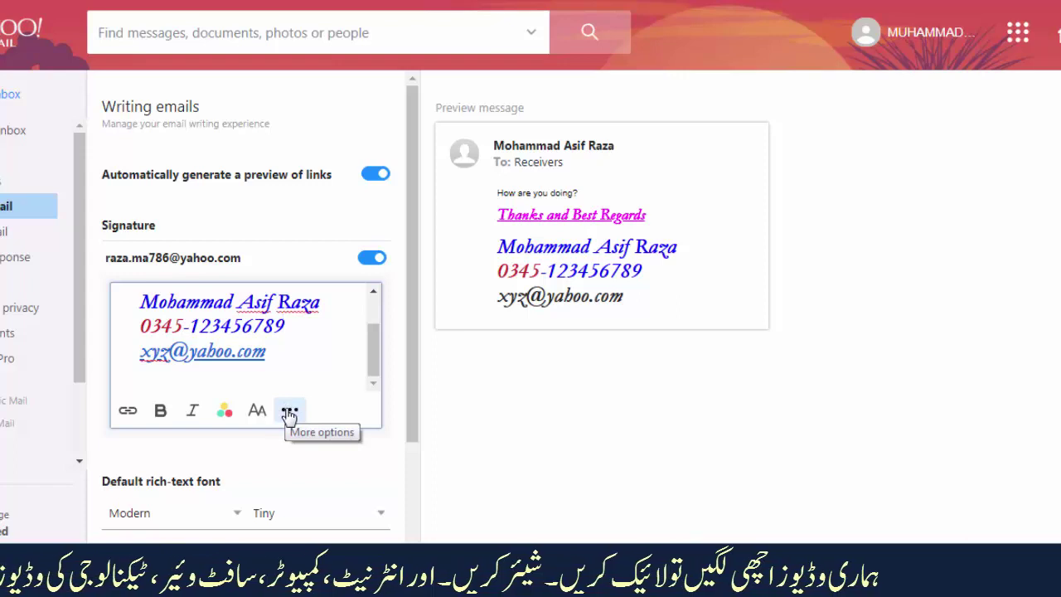
left_click(289, 412)
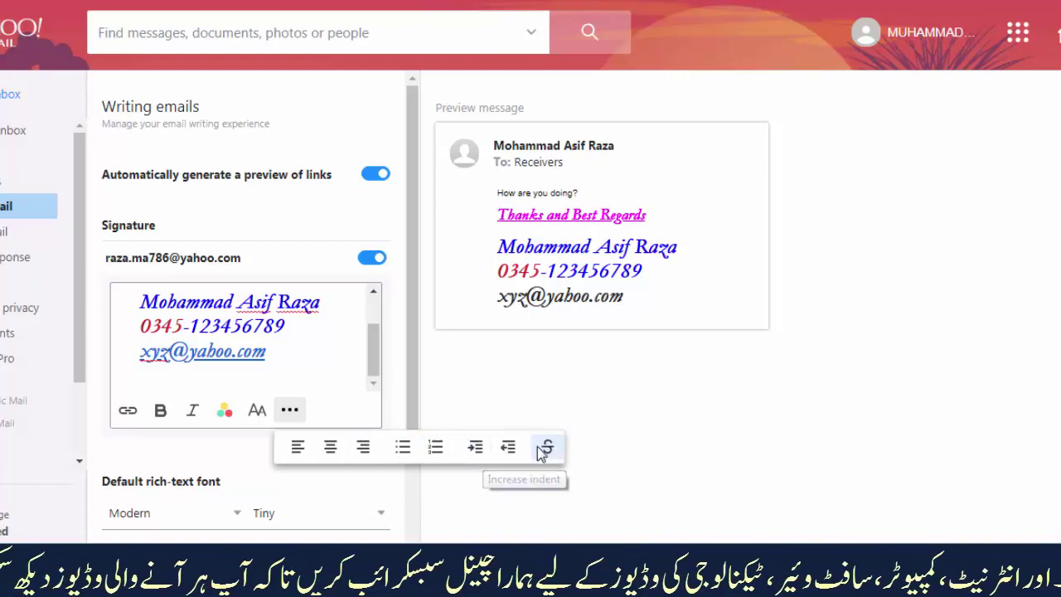
left_click(281, 366)
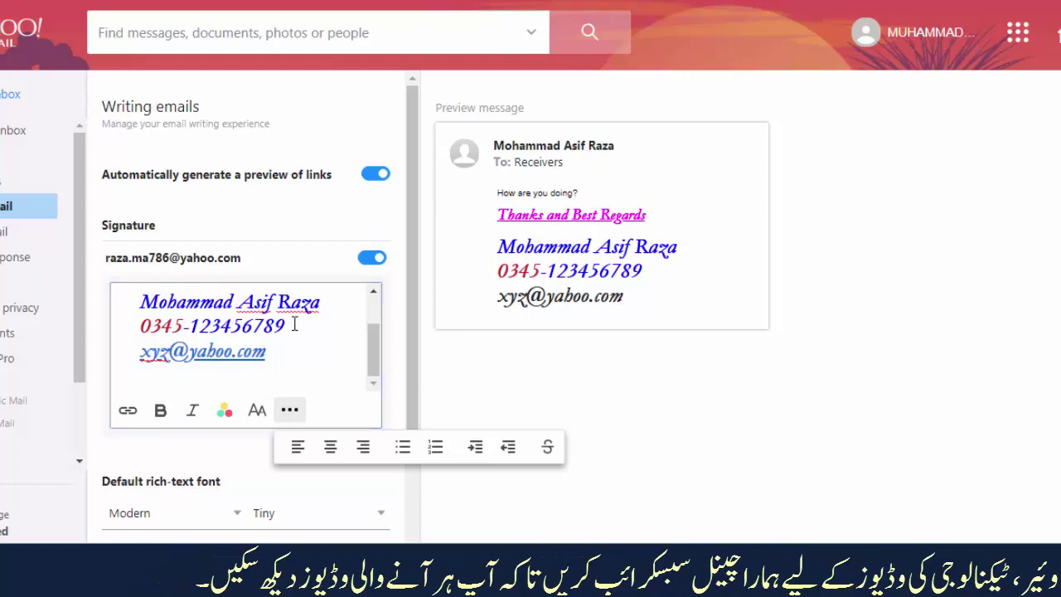
left_click(239, 358)
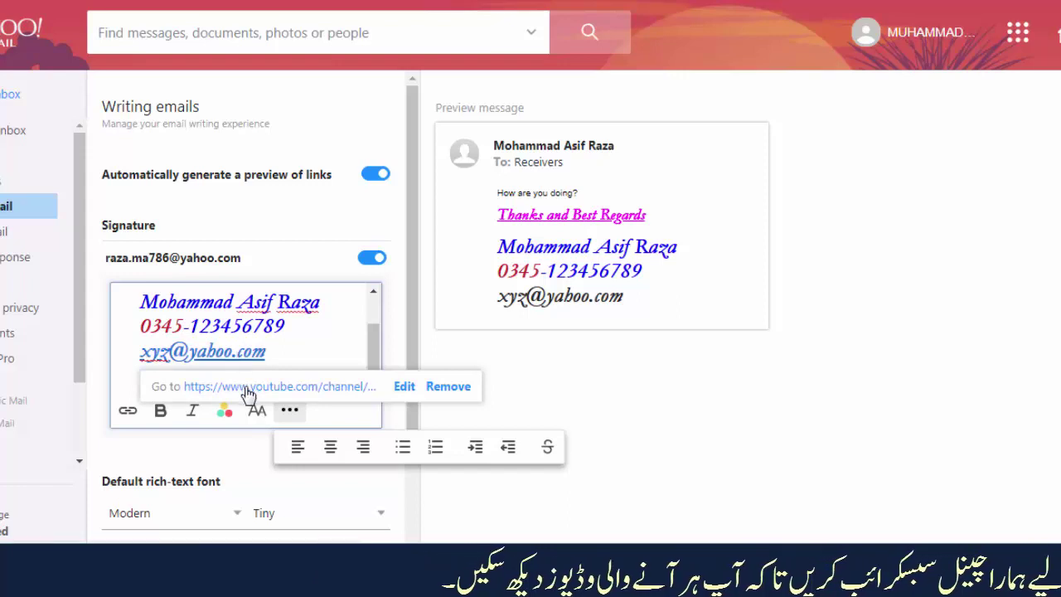
left_click(289, 330)
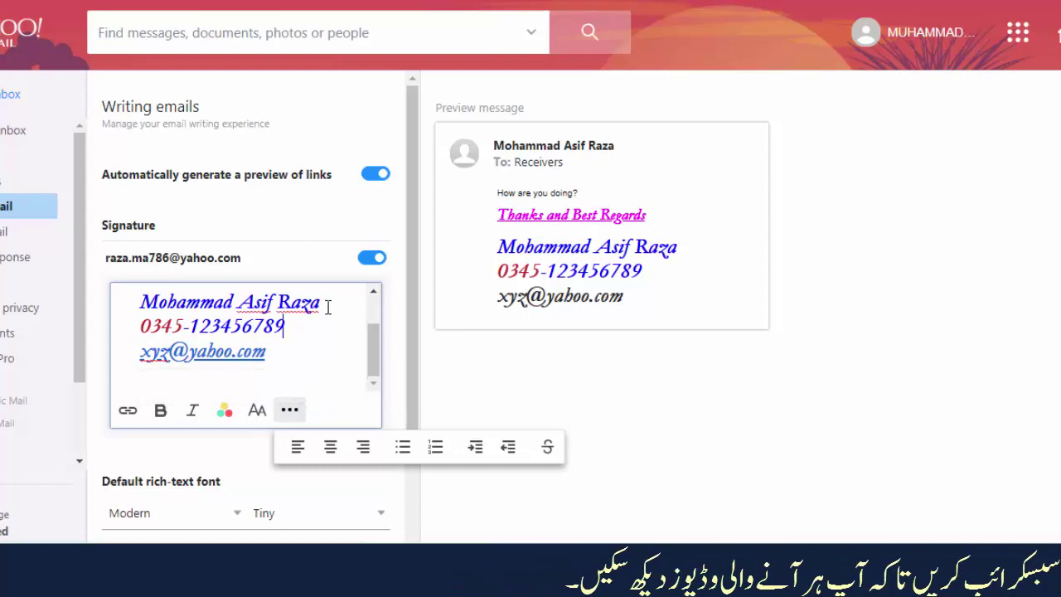
Leave the writing settings for the inbox and start a new message, placing the cursor in the body above the signature
mouse_move(371, 357)
left_mouse_down()
mouse_move(372, 309)
mouse_move(370, 363)
left_mouse_up()
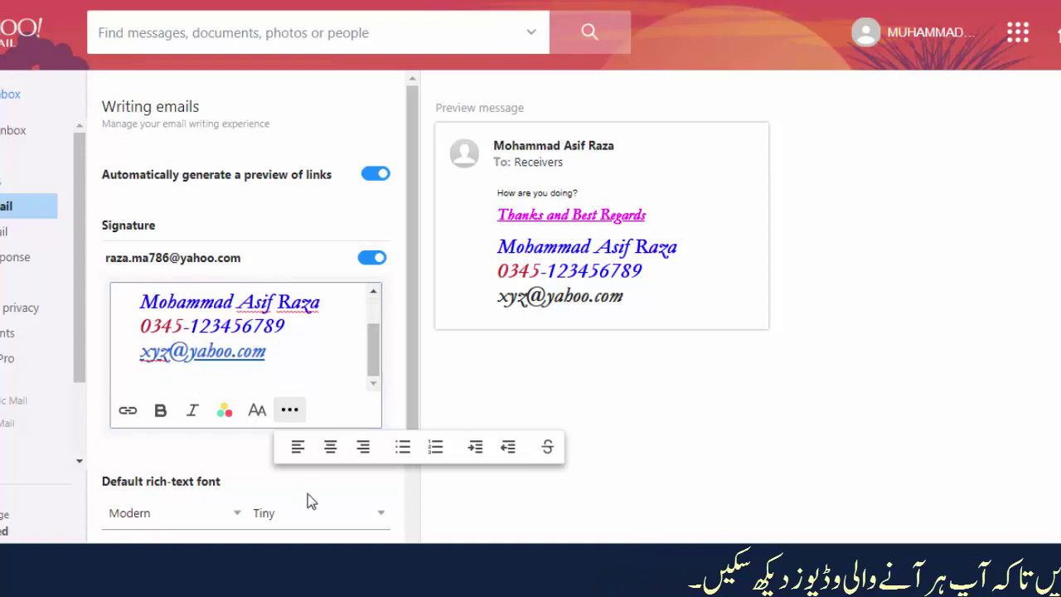
left_click(286, 412)
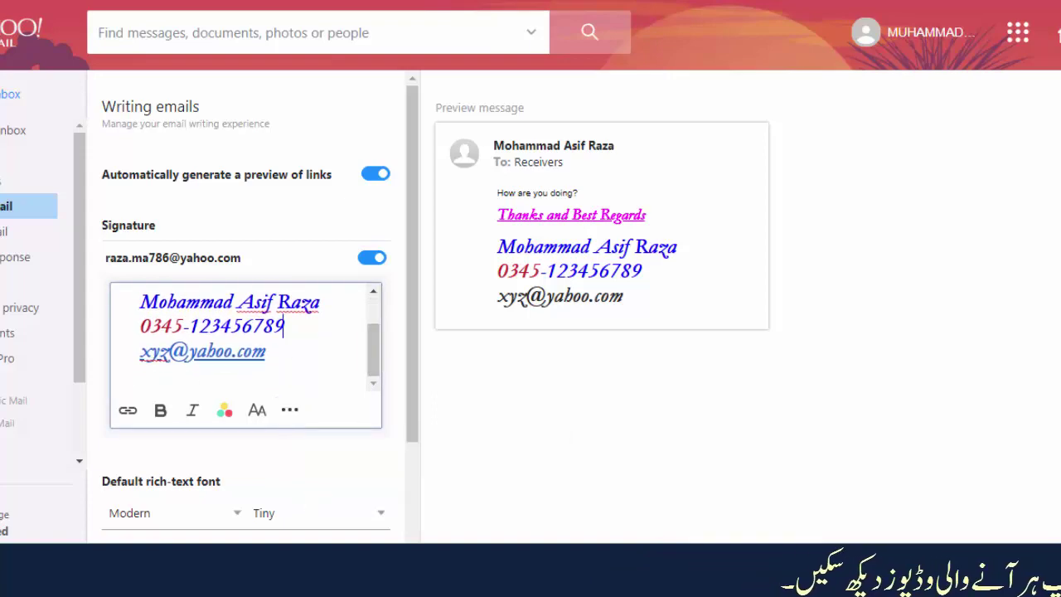
left_click(9, 93)
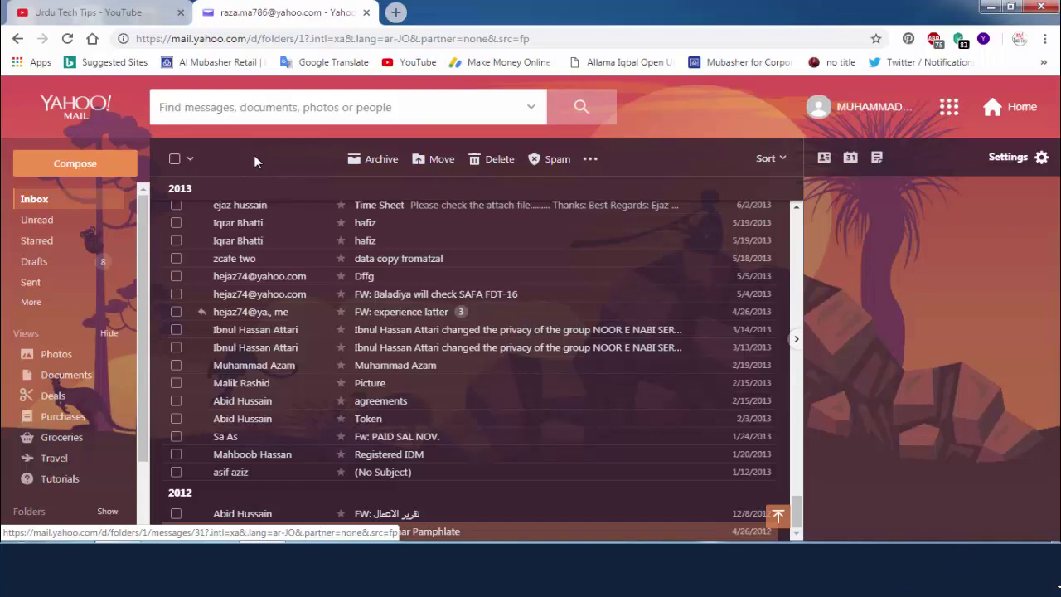
left_click(73, 167)
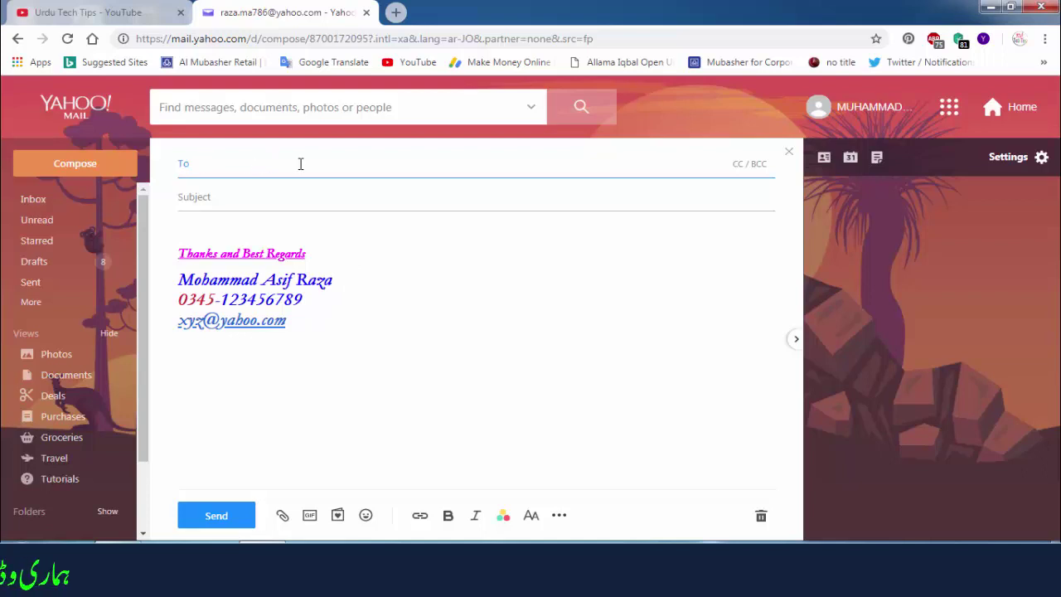
left_click(294, 204)
left_click(269, 227)
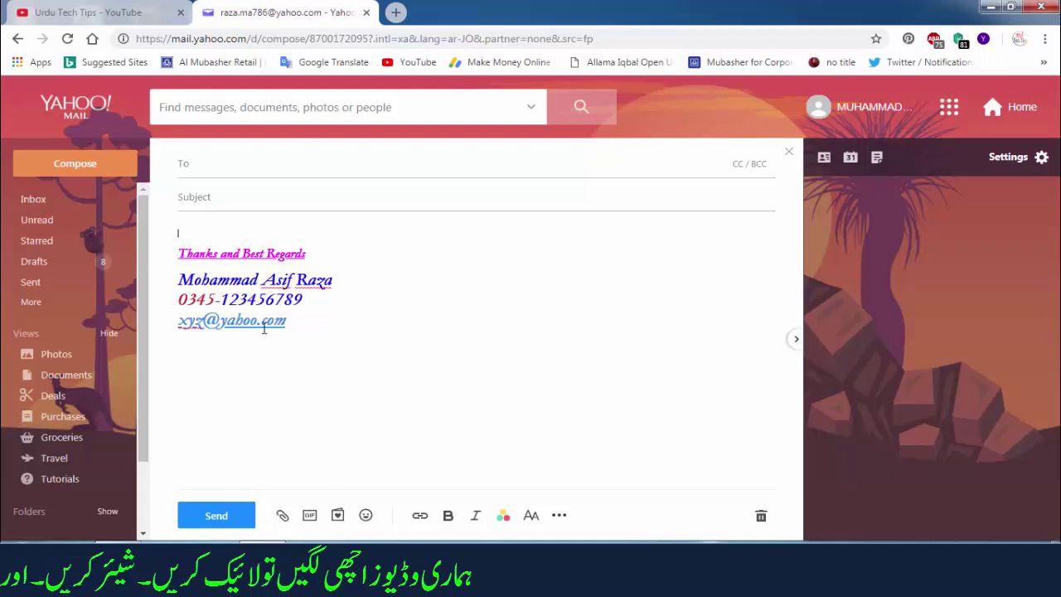
Test the hyperlink on the signature's e-mail line by opening its target page, and close that page to return to the message
left_click(235, 322)
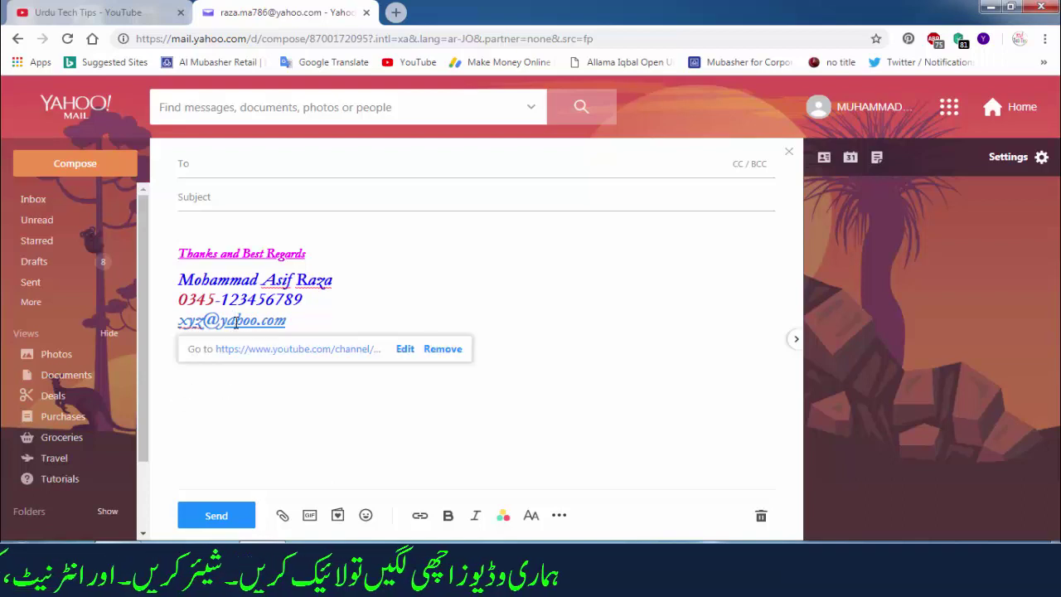
left_click(292, 355)
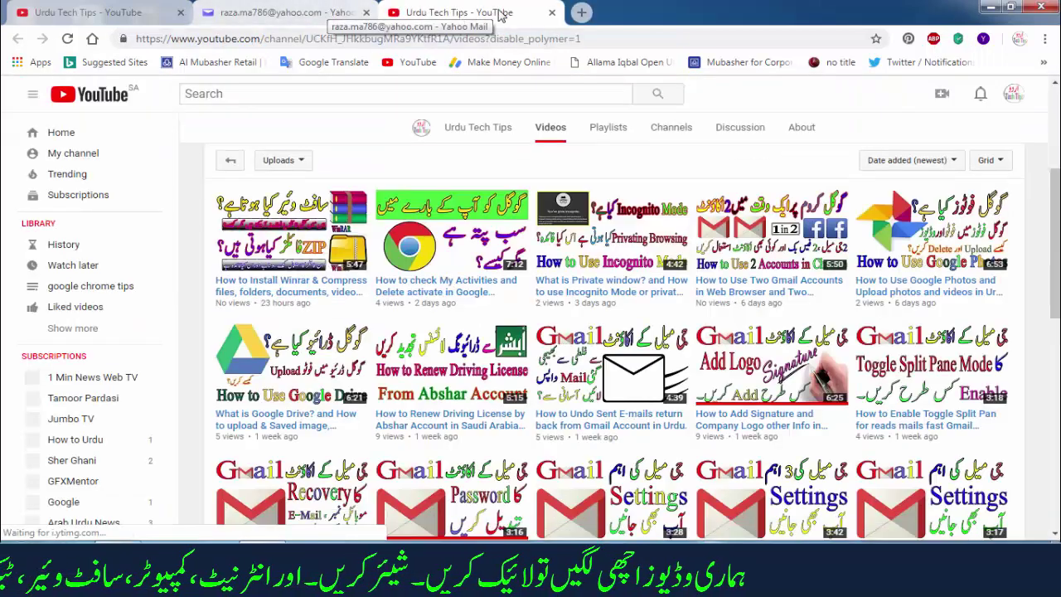
left_click(552, 12)
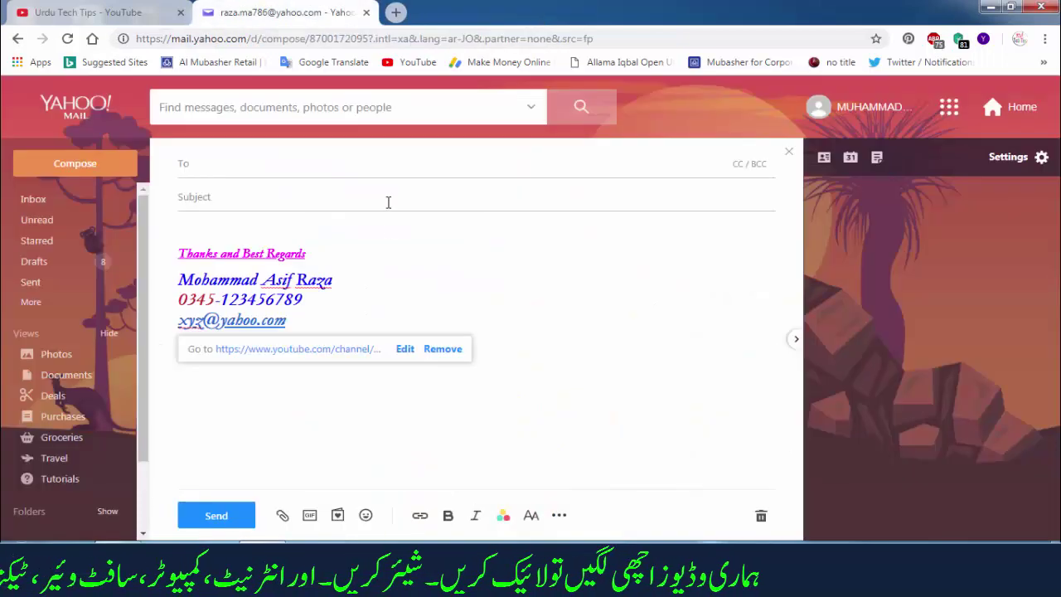
left_click(324, 380)
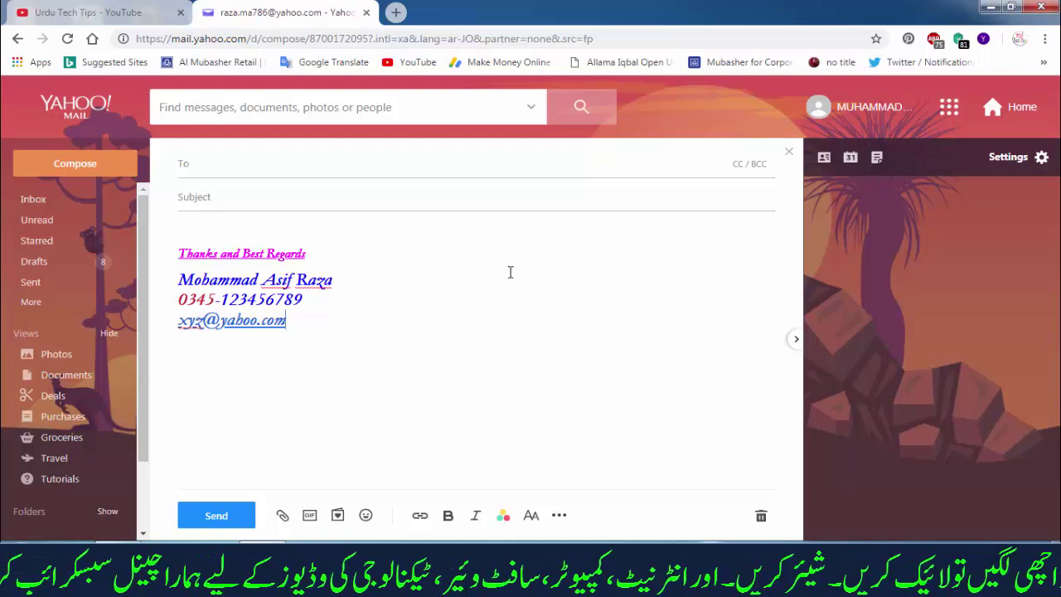
Look through the uploaded videos on the already open Urdu Tech Tips YouTube page and return to the Yahoo Mail message
left_click(126, 13)
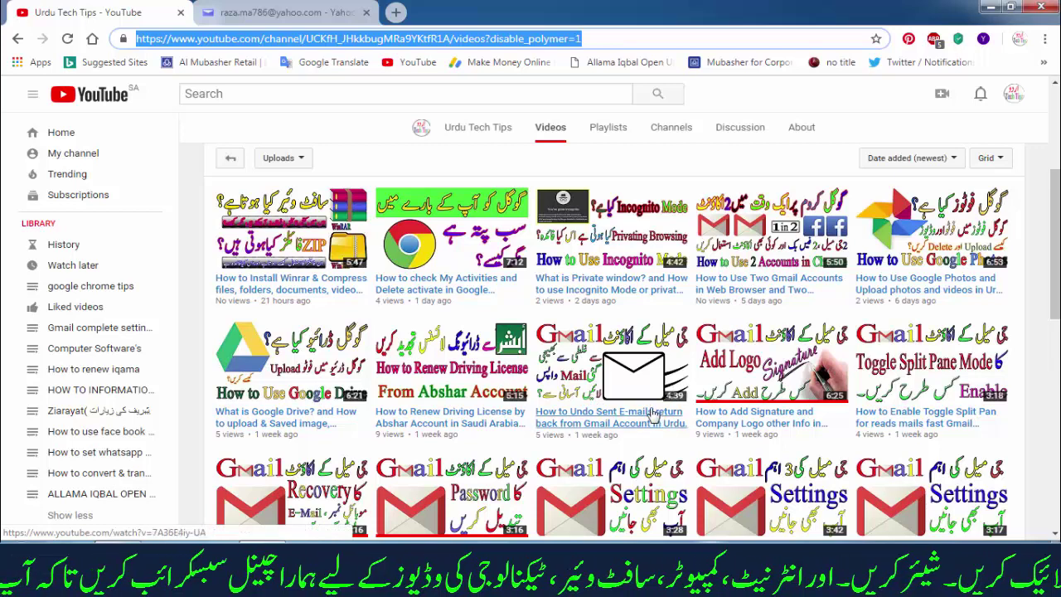
scroll(578, 400, "down", 2)
scroll(578, 399, "down", 1)
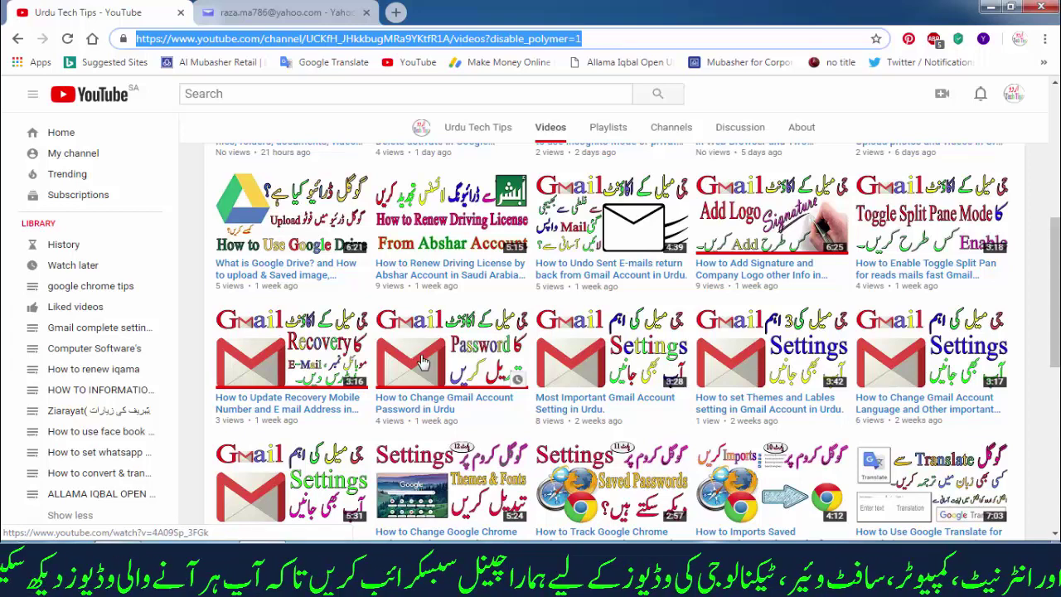
scroll(423, 362, "down", 1)
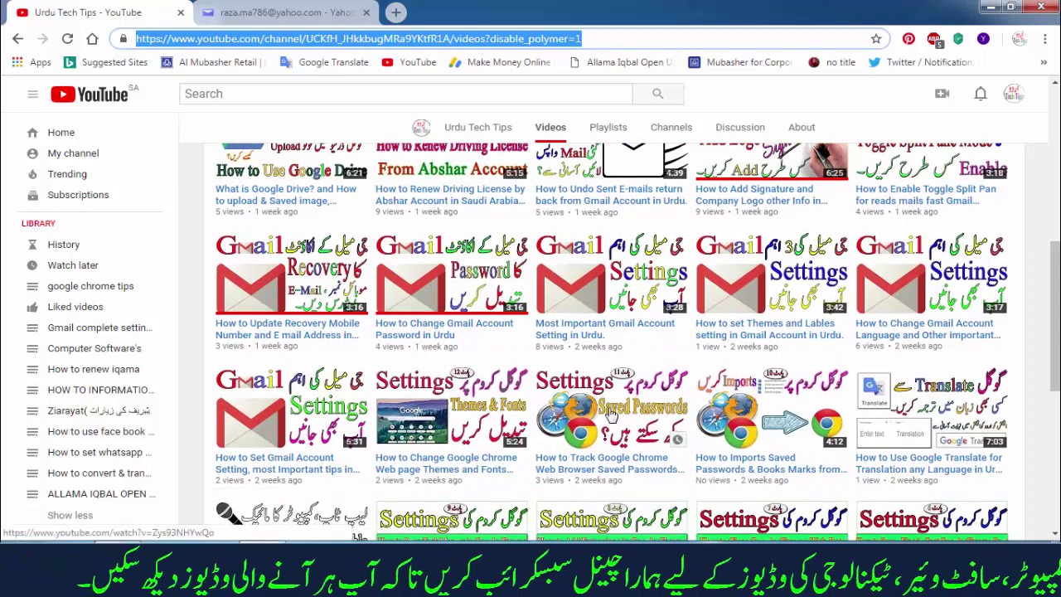
scroll(612, 415, "down", 2)
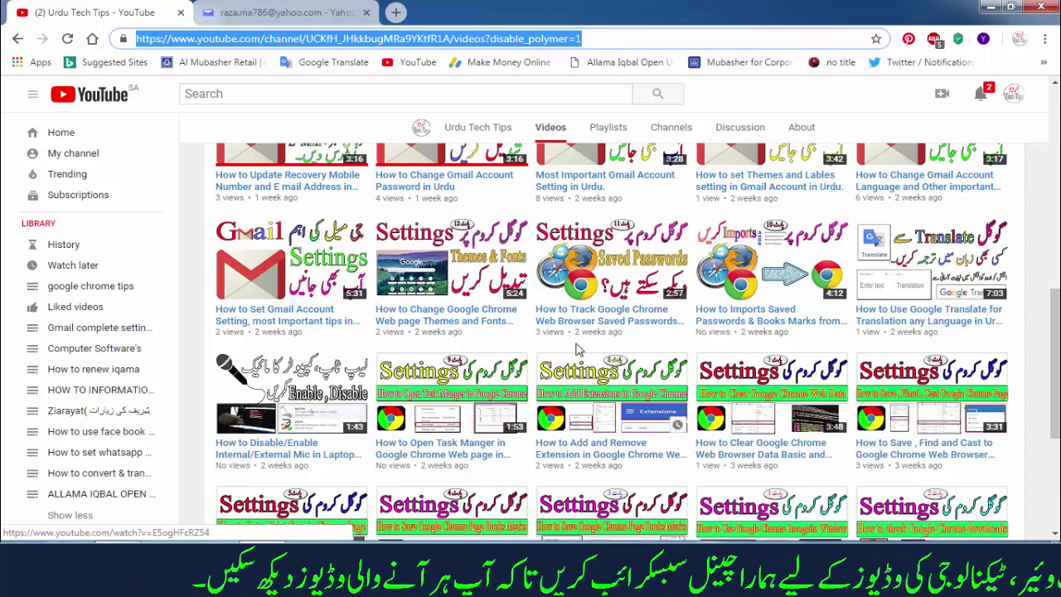
scroll(522, 340, "up", 4)
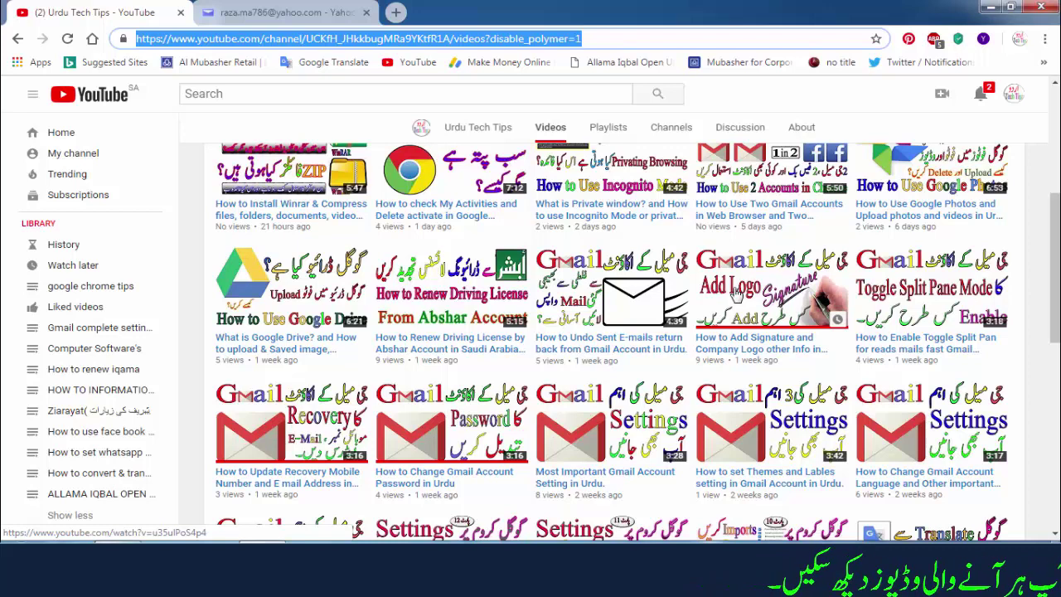
left_click(270, 23)
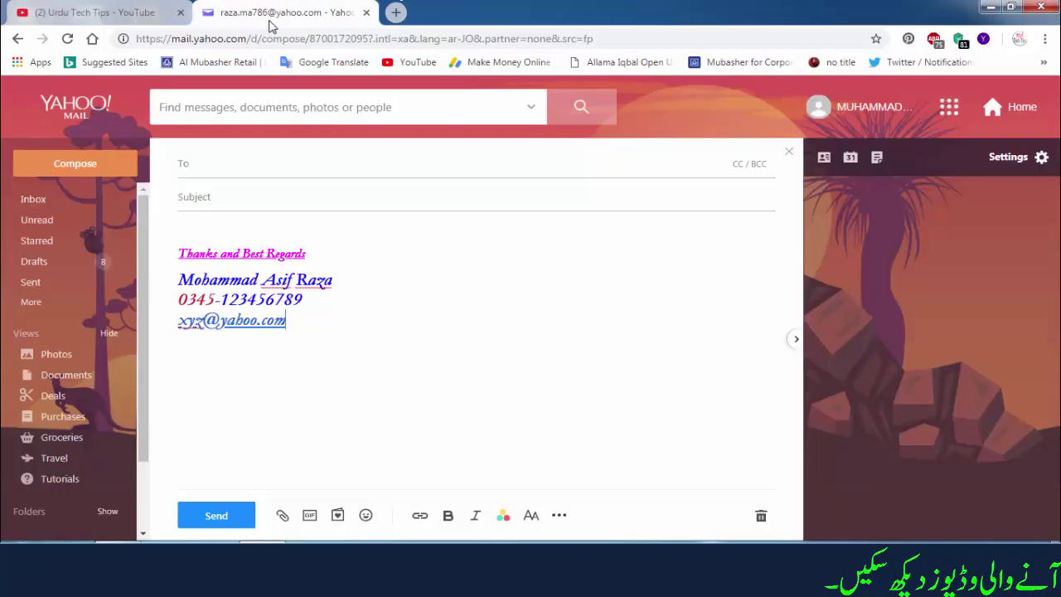